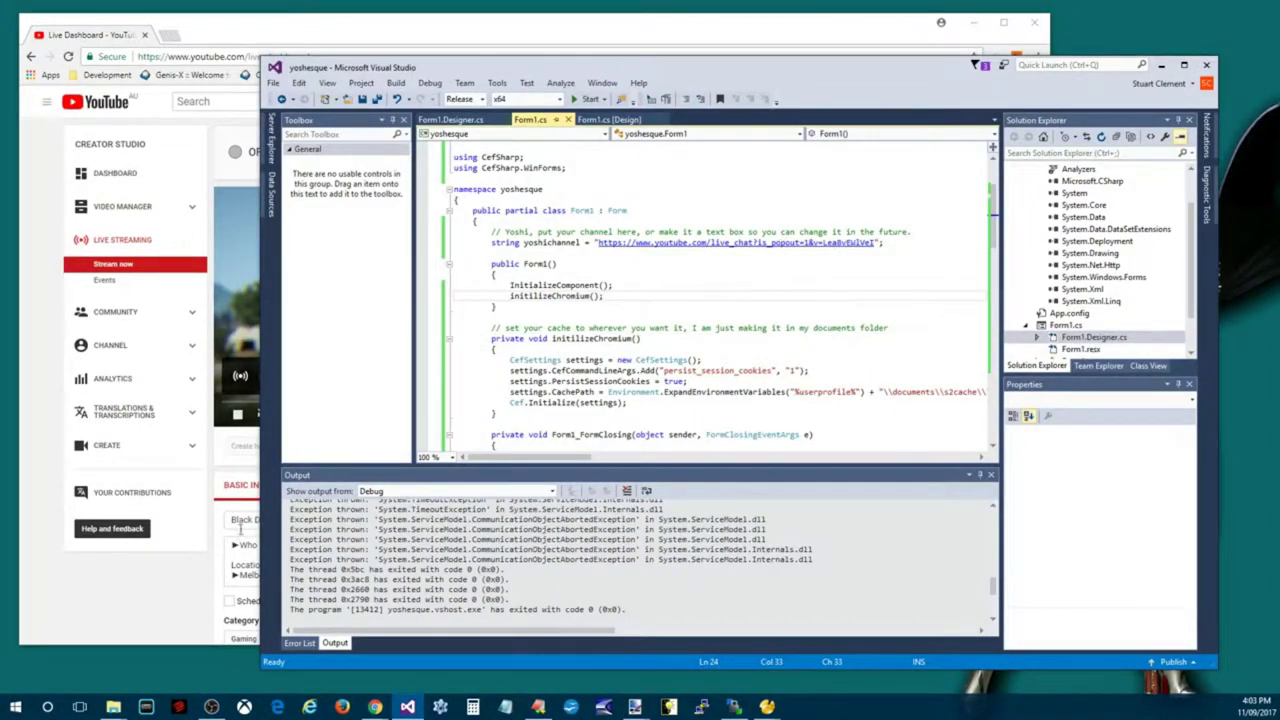
Step: Pop the YouTube Studio live chat into its own window, close it, and return to Visual Studio
left_click(240, 530)
left_click(908, 203)
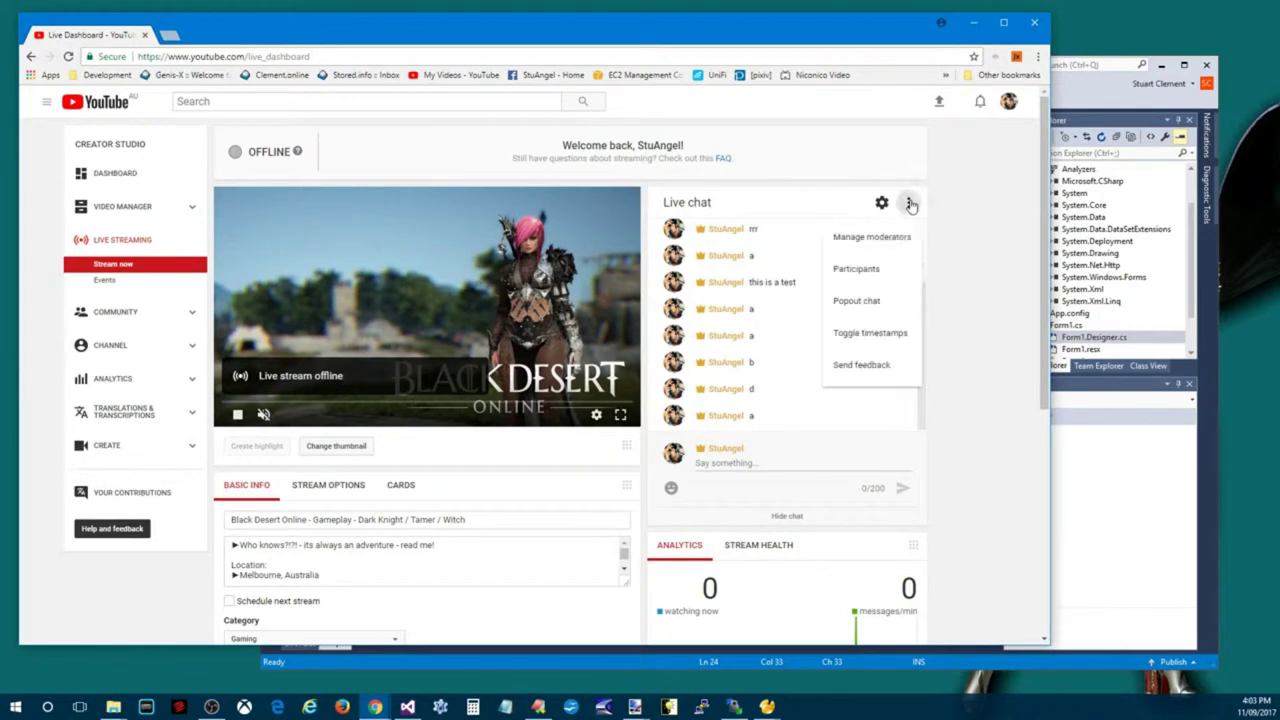
left_click(877, 299)
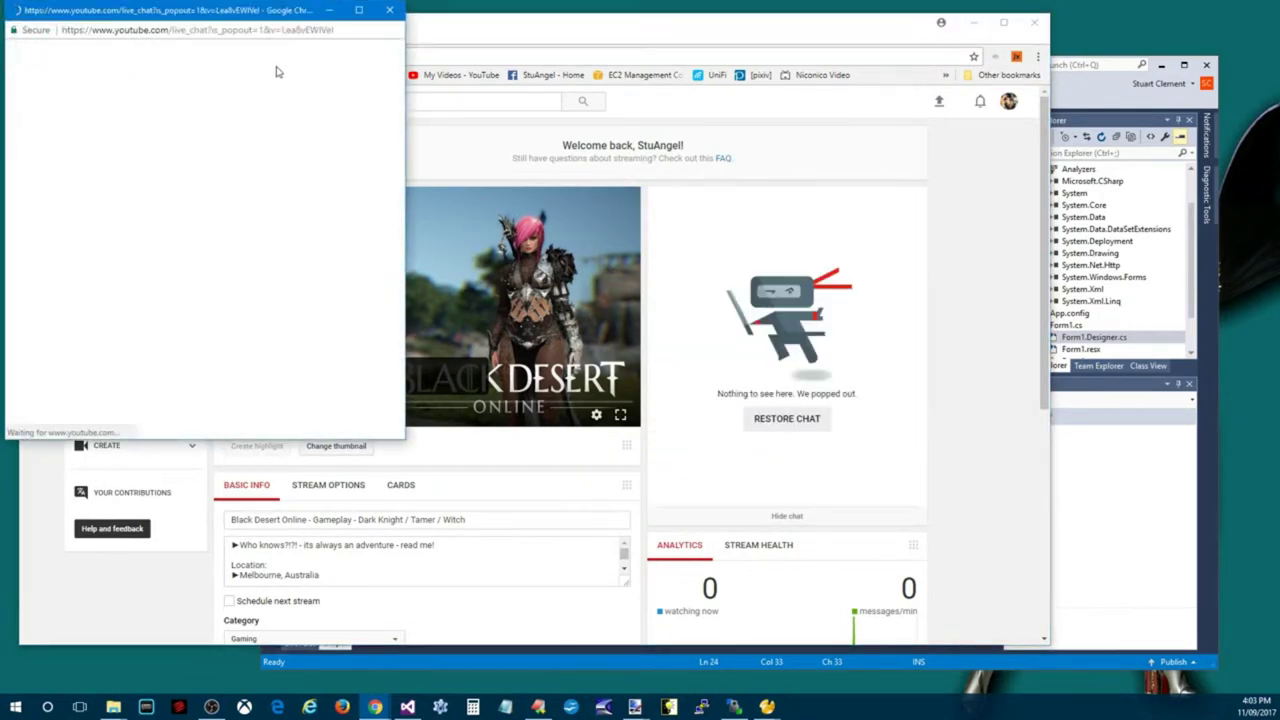
left_click(389, 10)
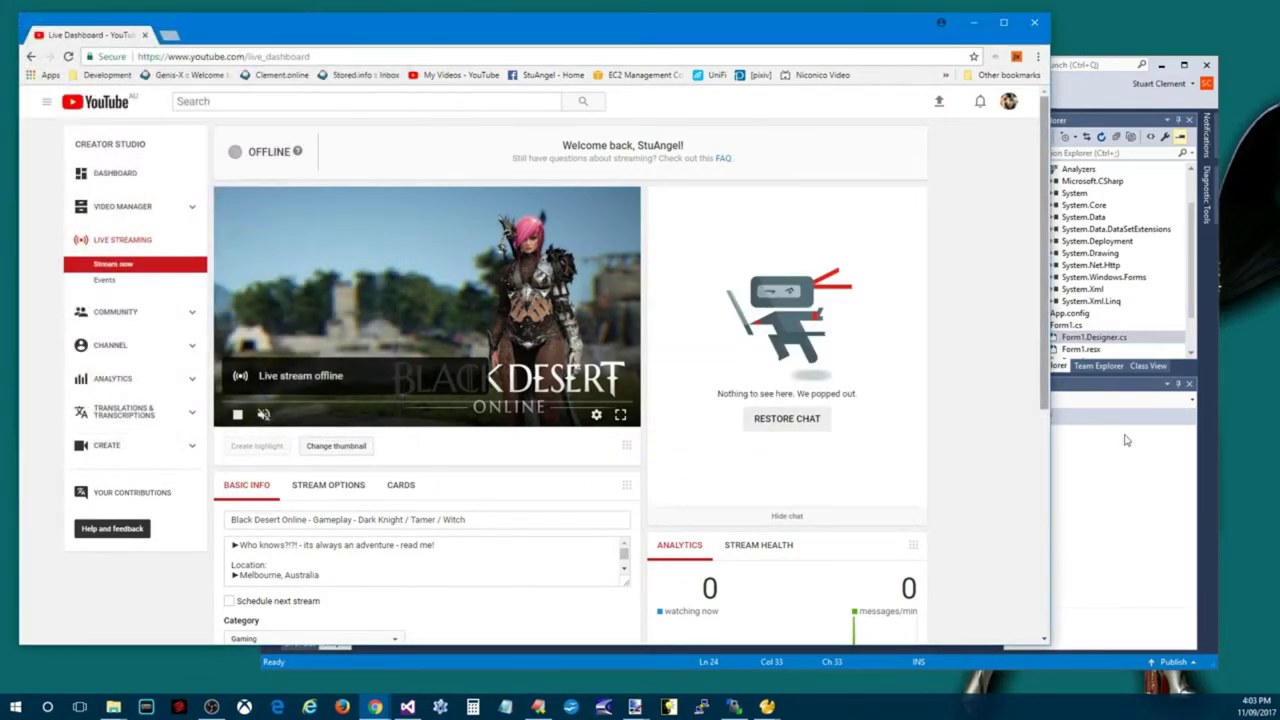
left_click(1130, 490)
Step: Replace the channel URL string on line 19 with the popout chat URL and save
left_click_drag(876, 242, 600, 242)
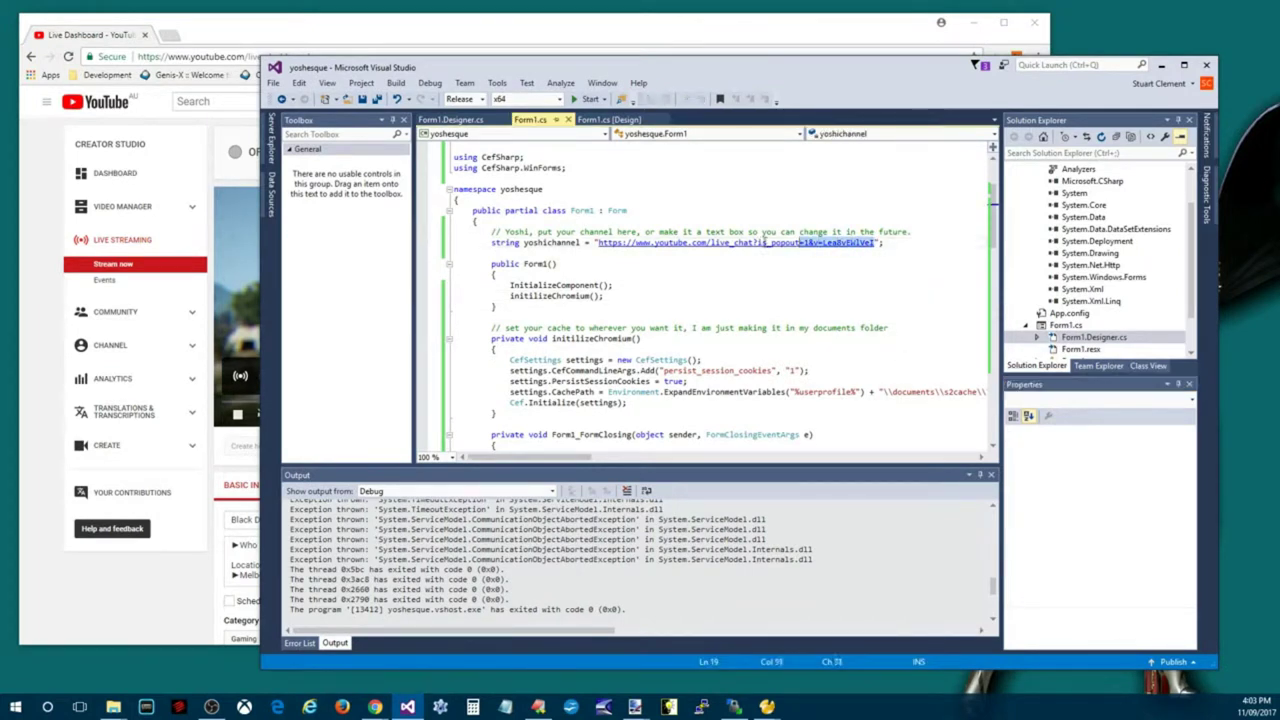
key("ctrl+v")
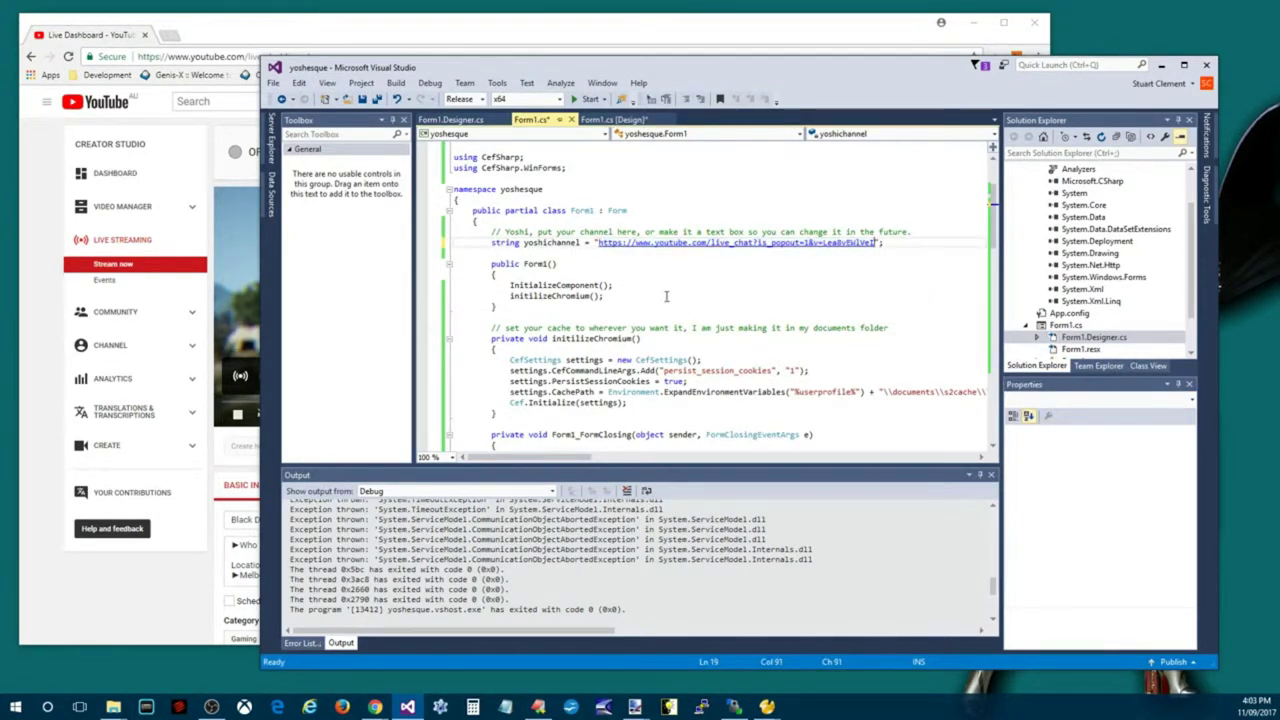
key("ctrl+s")
Step: Rebuild the solution and start the app under the debugger
left_click(396, 83)
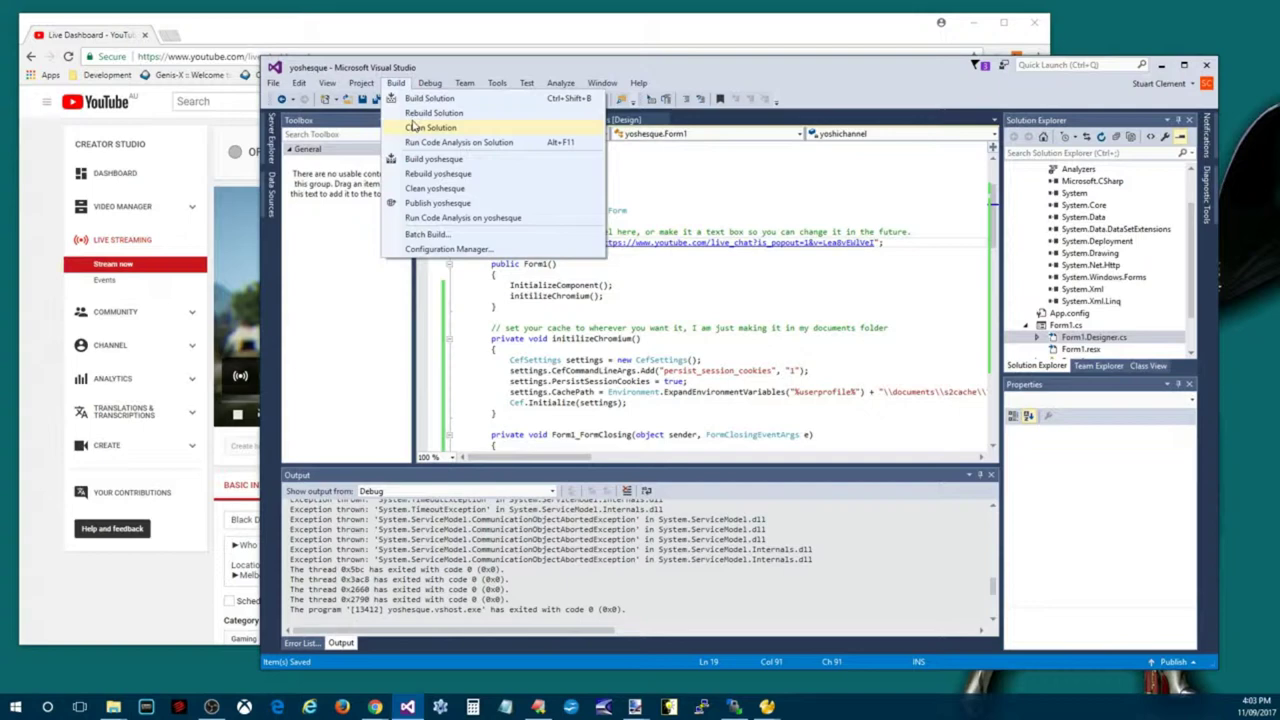
left_click(420, 113)
left_click(400, 84)
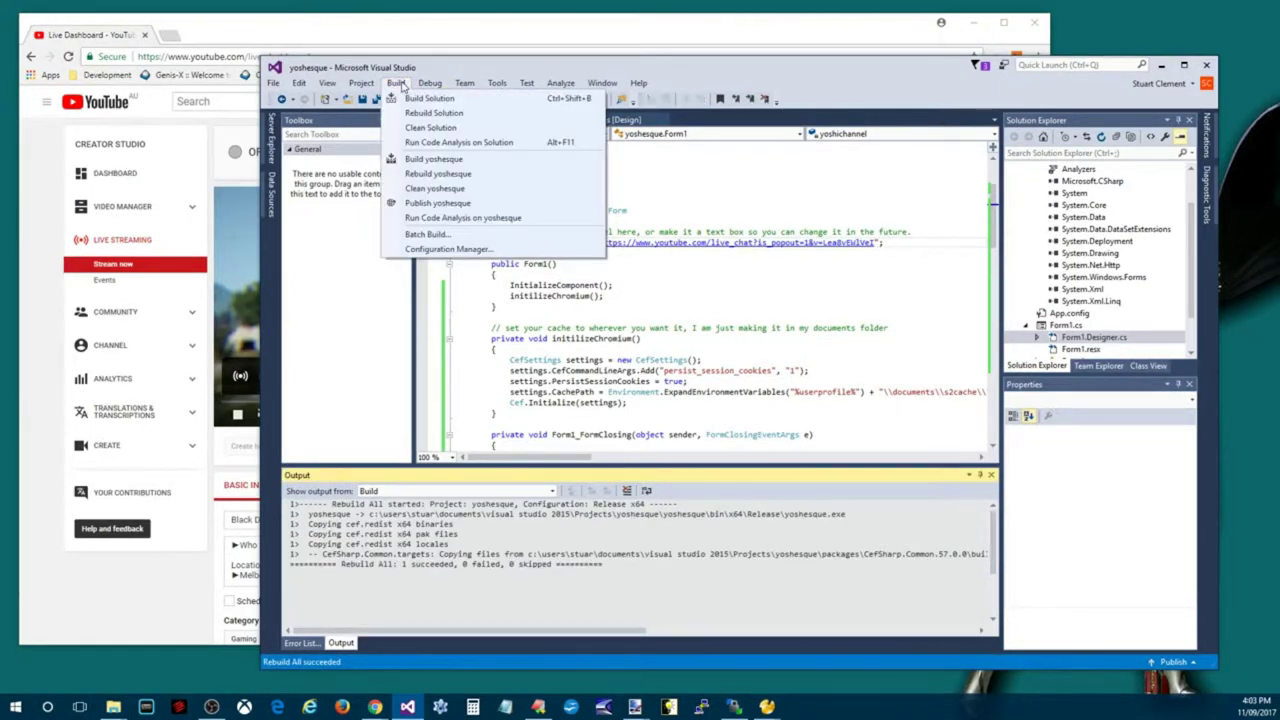
left_click(573, 99)
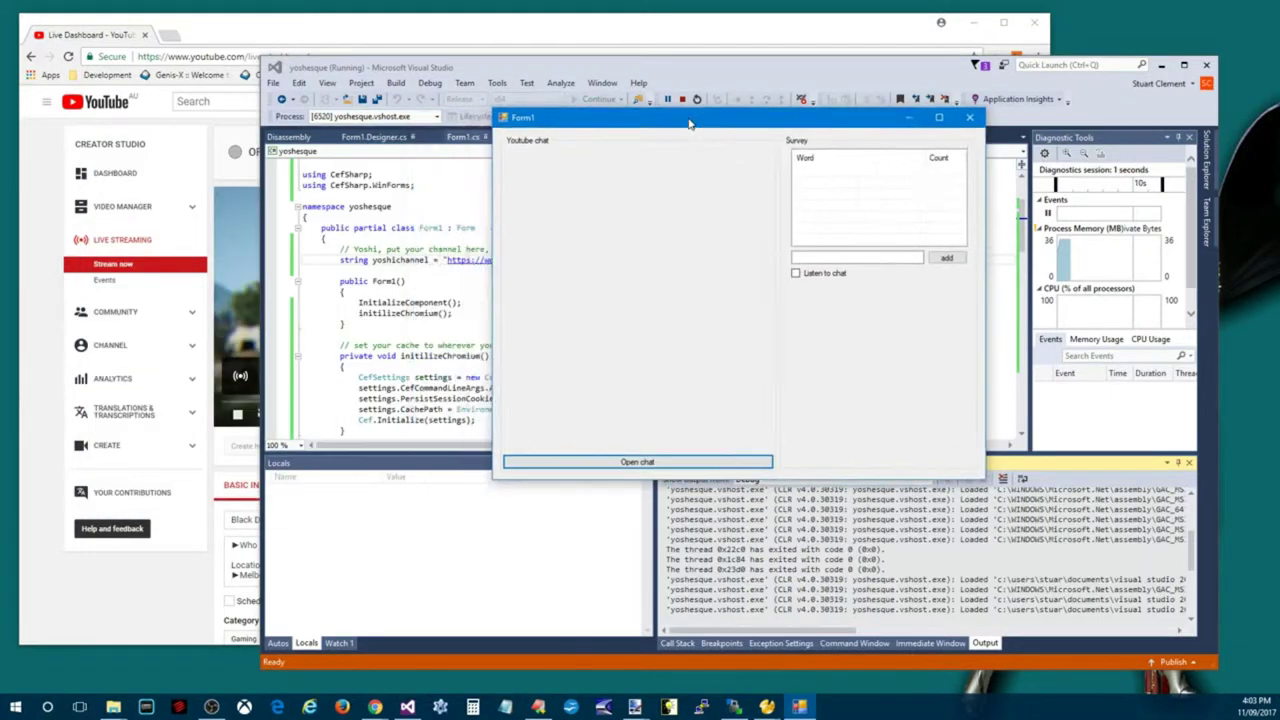
Step: Move the app window left, enable Listen to chat, and add survey word 'a'
left_click_drag(688, 121, 515, 112)
left_click(623, 261)
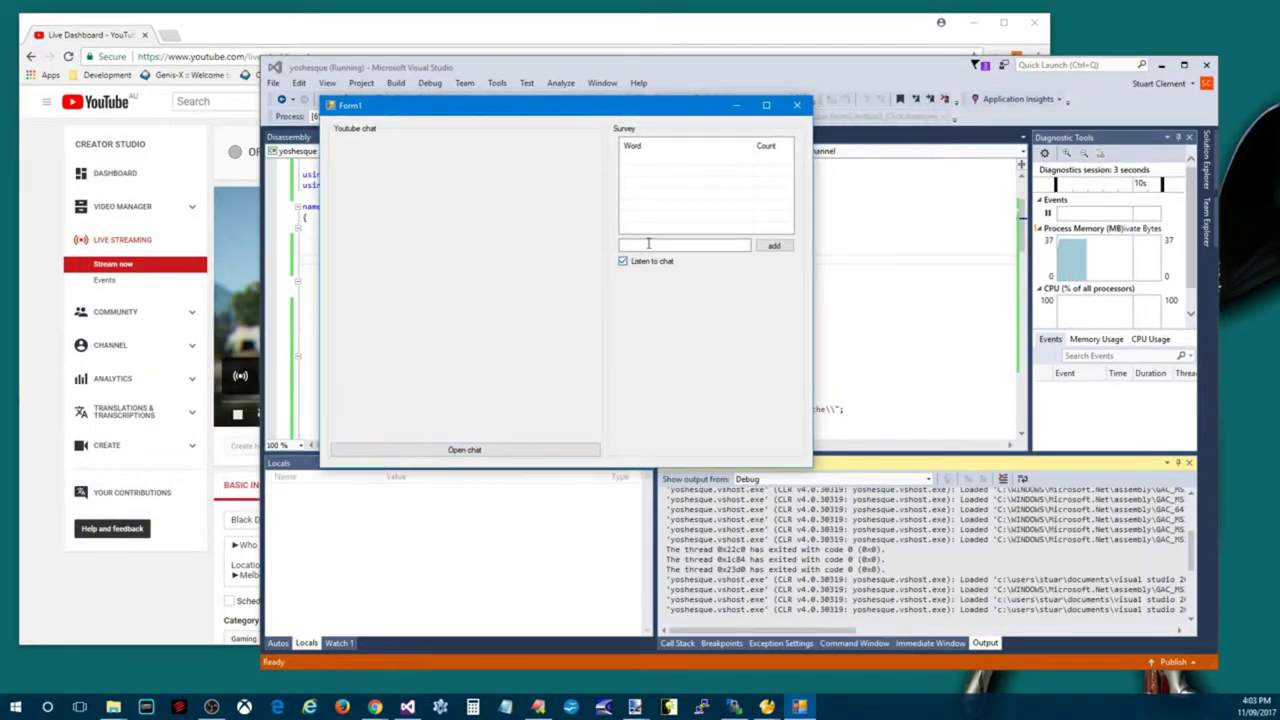
left_click(654, 246)
type("a")
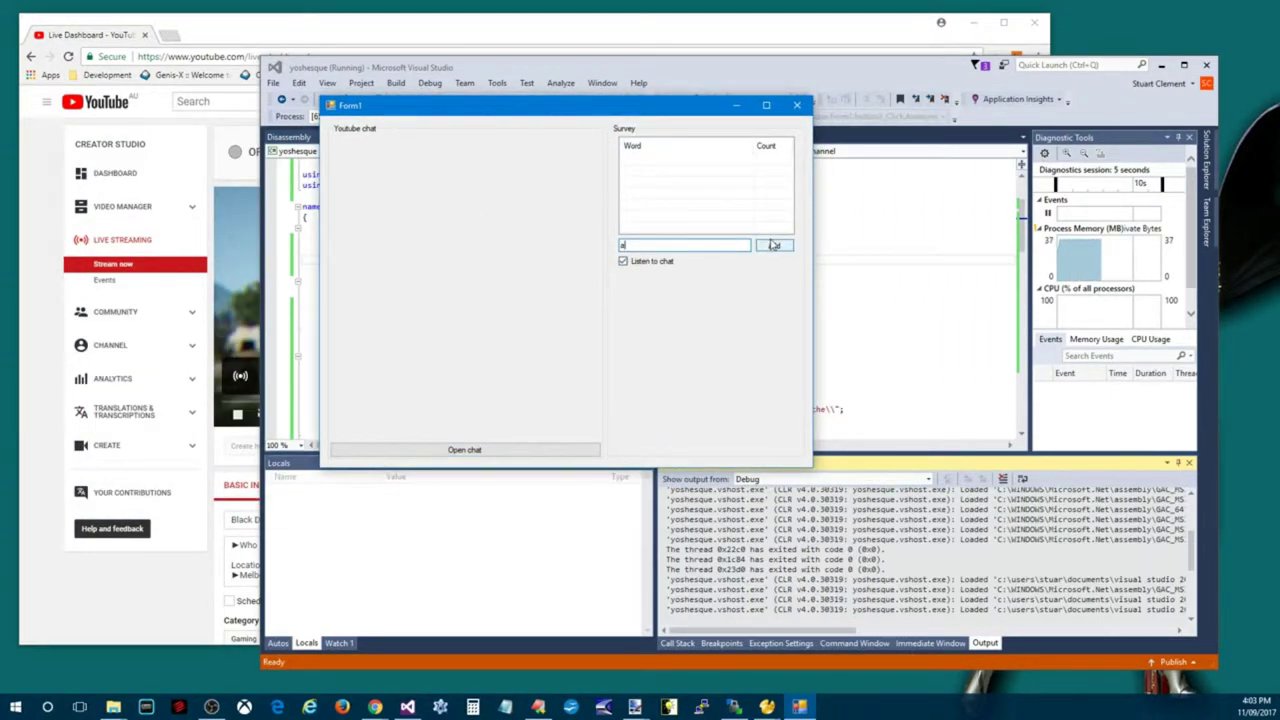
left_click(768, 246)
Step: Add survey words 'test', 'b' and 'c', then load the live chat in the app
left_click(700, 246)
type("w")
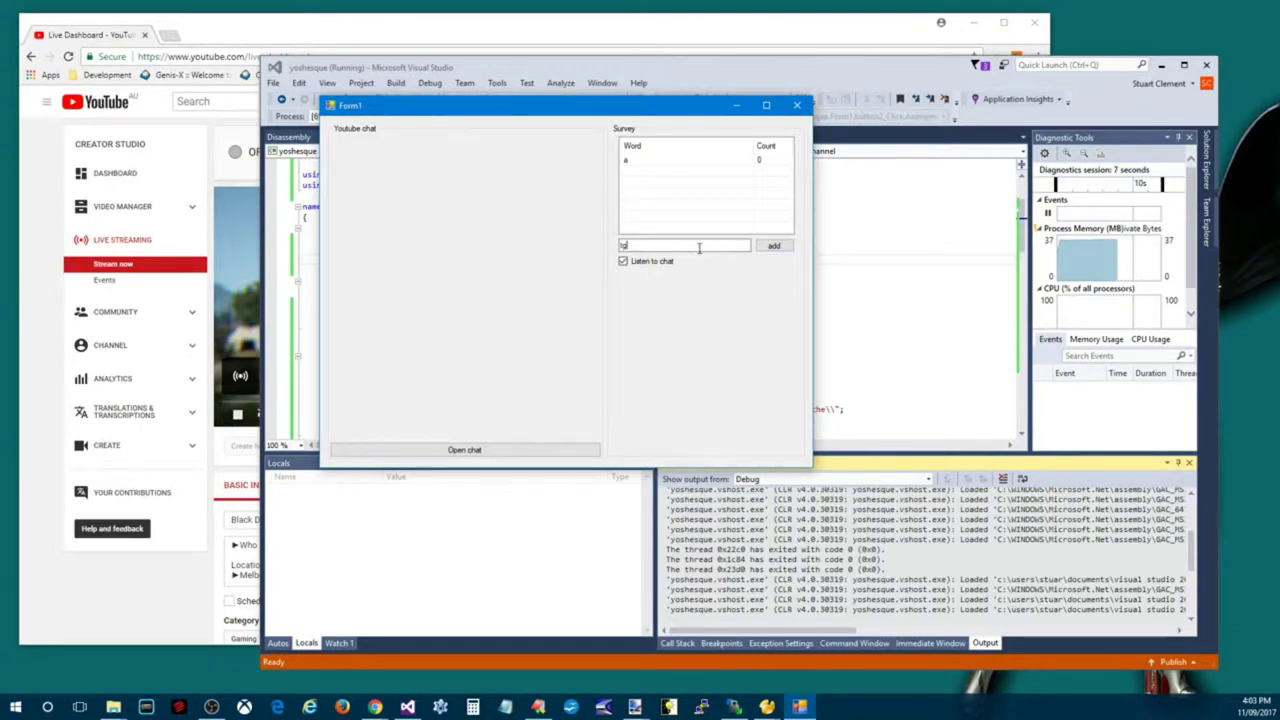
type("st")
left_click(772, 246)
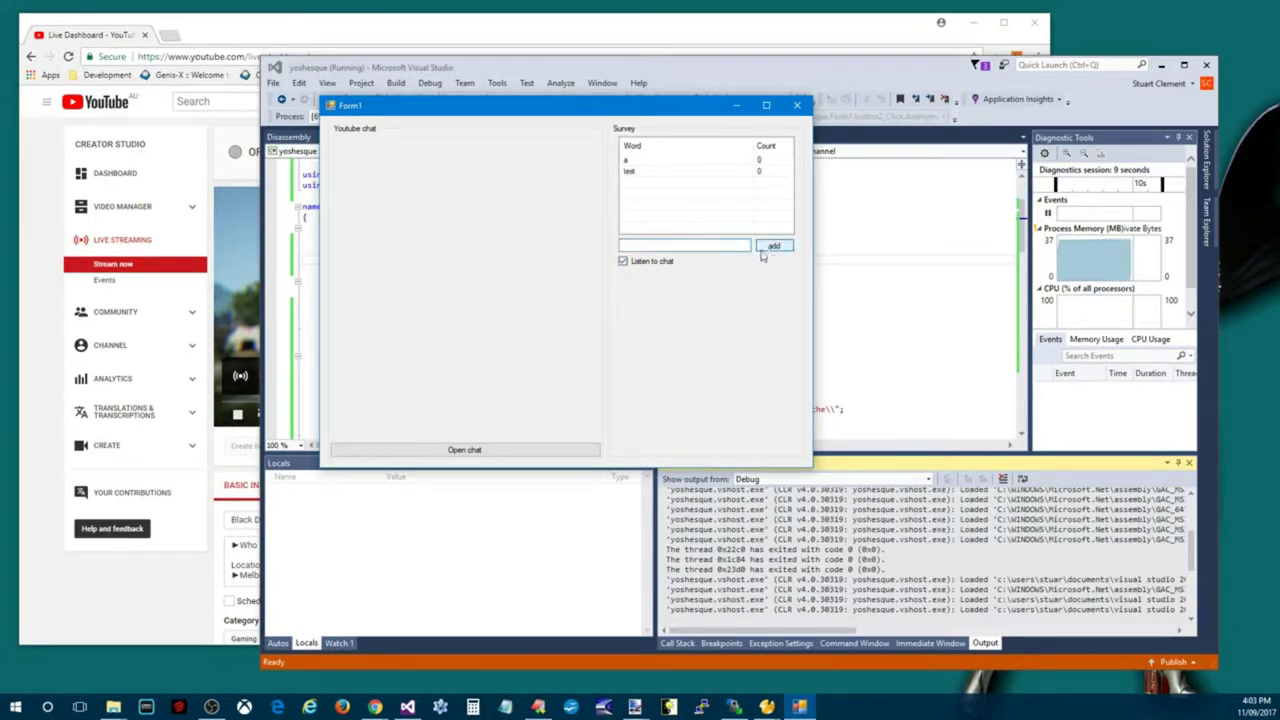
left_click(712, 247)
type("b")
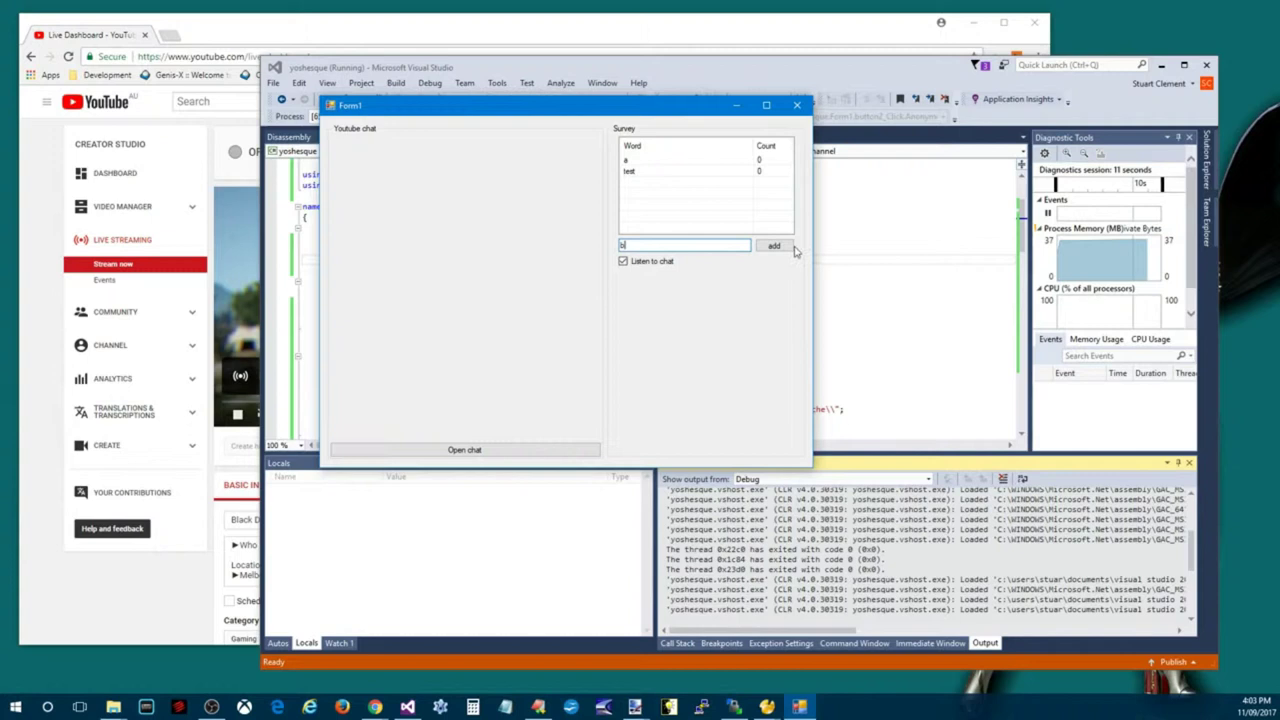
left_click(772, 246)
left_click(710, 247)
type("c")
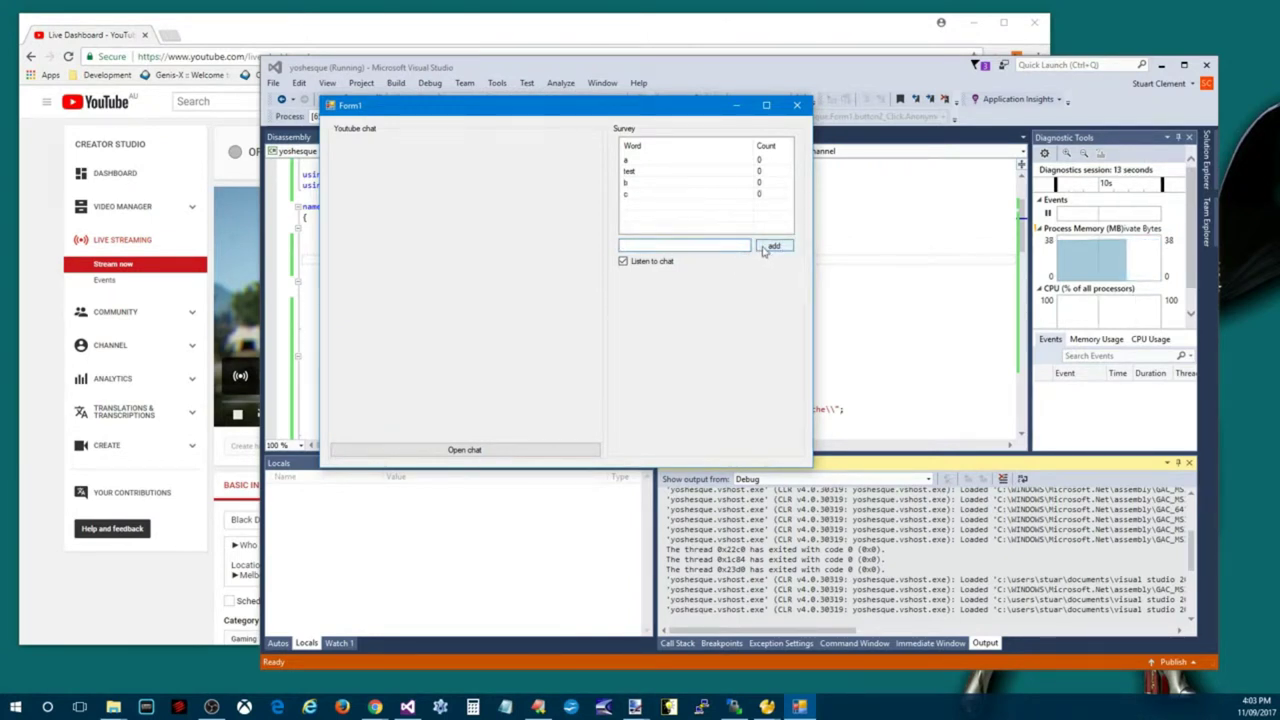
left_click(772, 246)
left_click(507, 452)
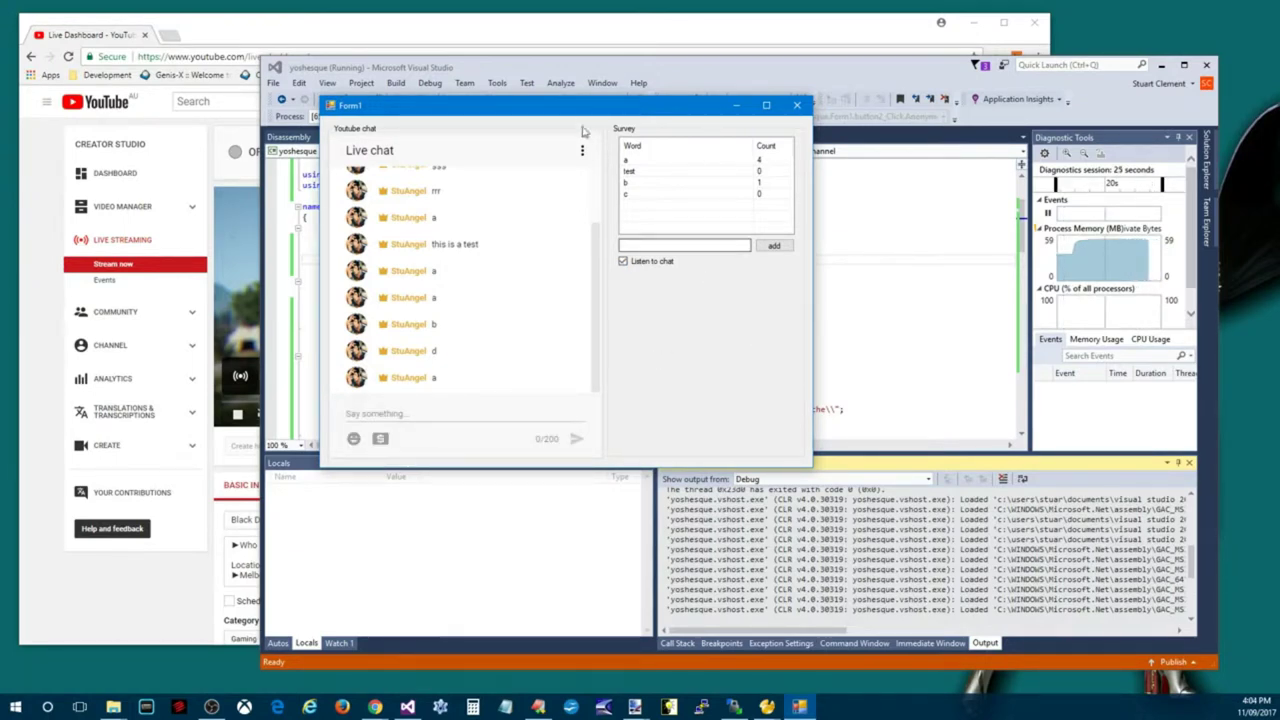
Step: Once the counts show a: 4 and b: 1, move the app window to the upper right
mouse_move(590, 107)
left_mouse_down()
mouse_move(848, 45)
mouse_move(601, 50)
left_mouse_up()
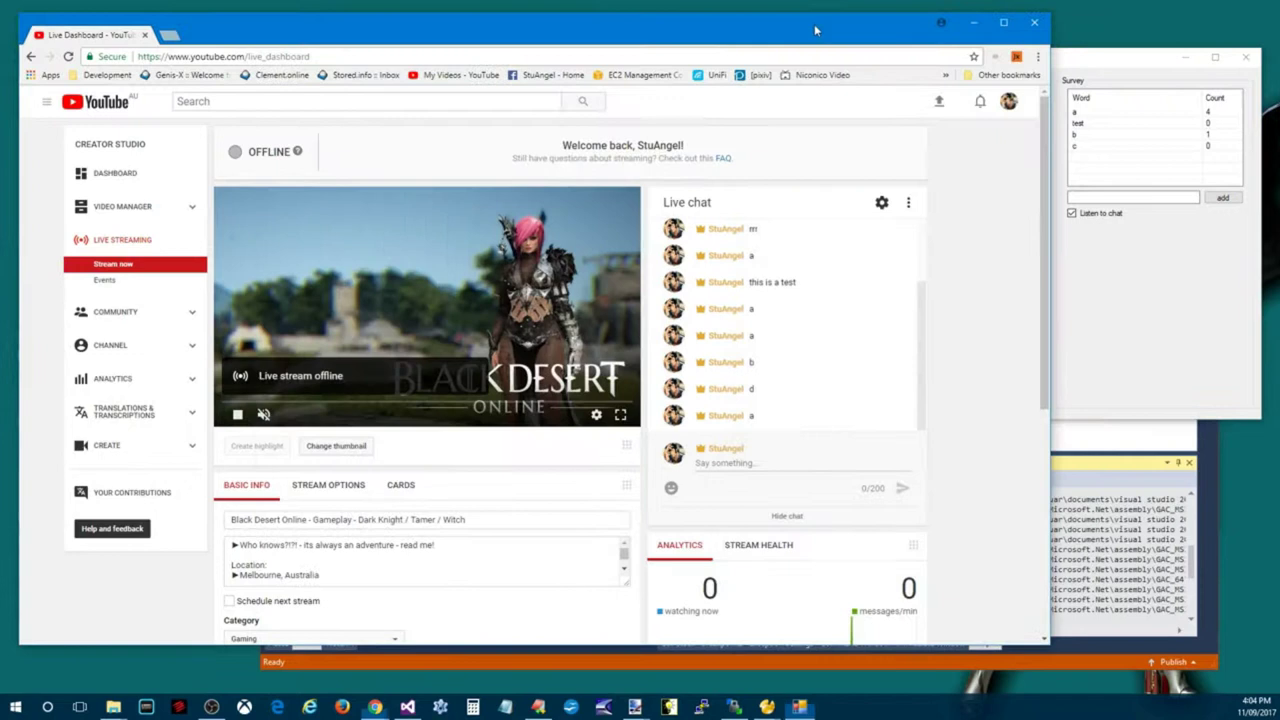
Step: Send two 'test' messages in the live chat, then check the survey app
left_click(565, 481)
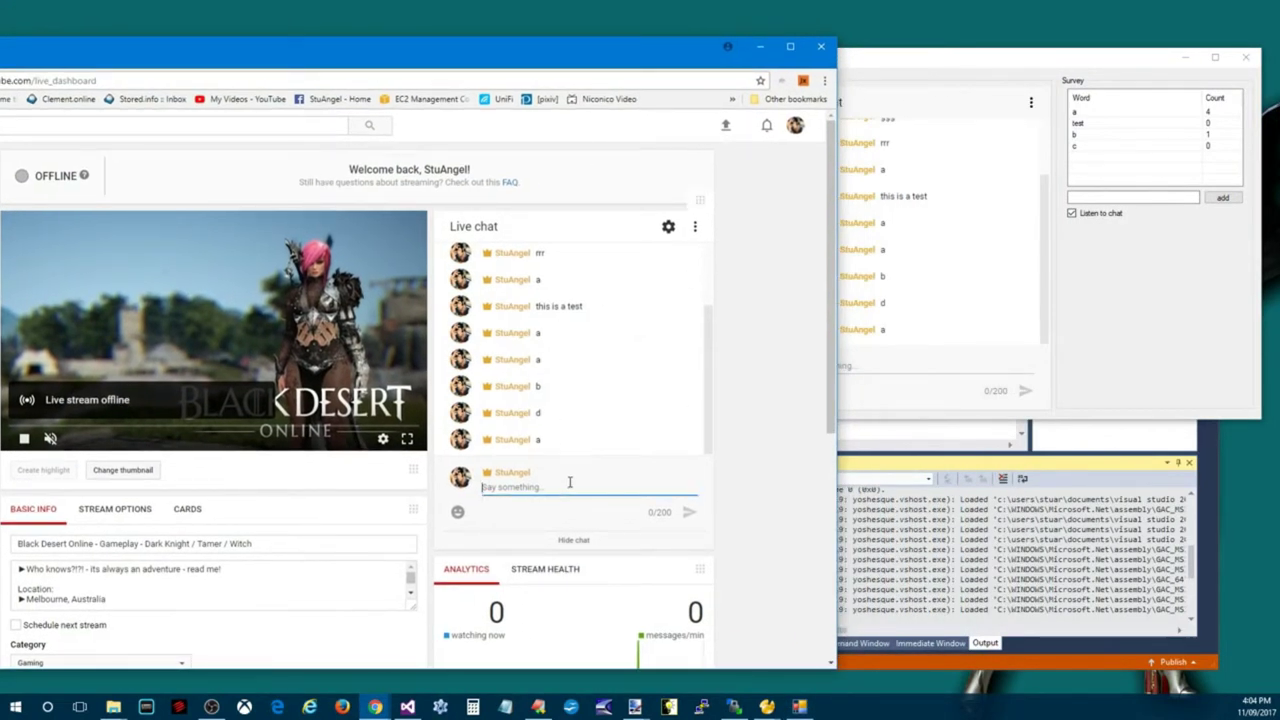
type("test")
key("Return")
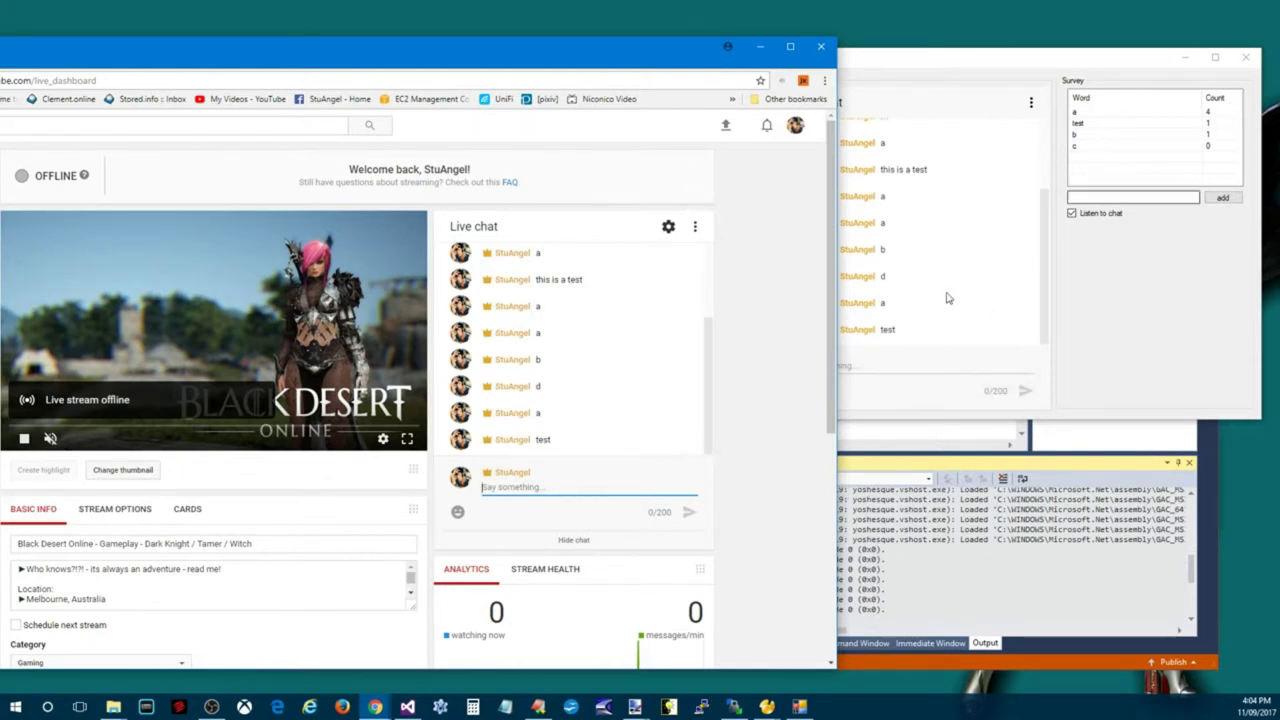
type("test")
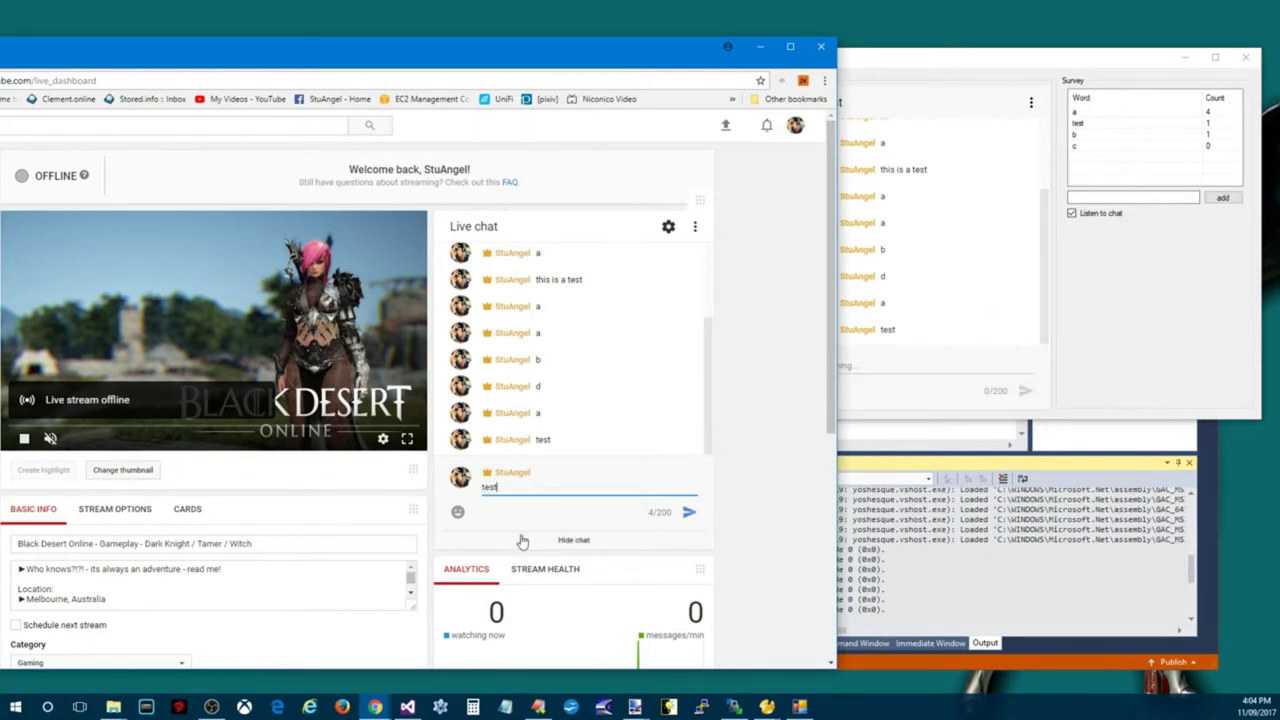
key("Return")
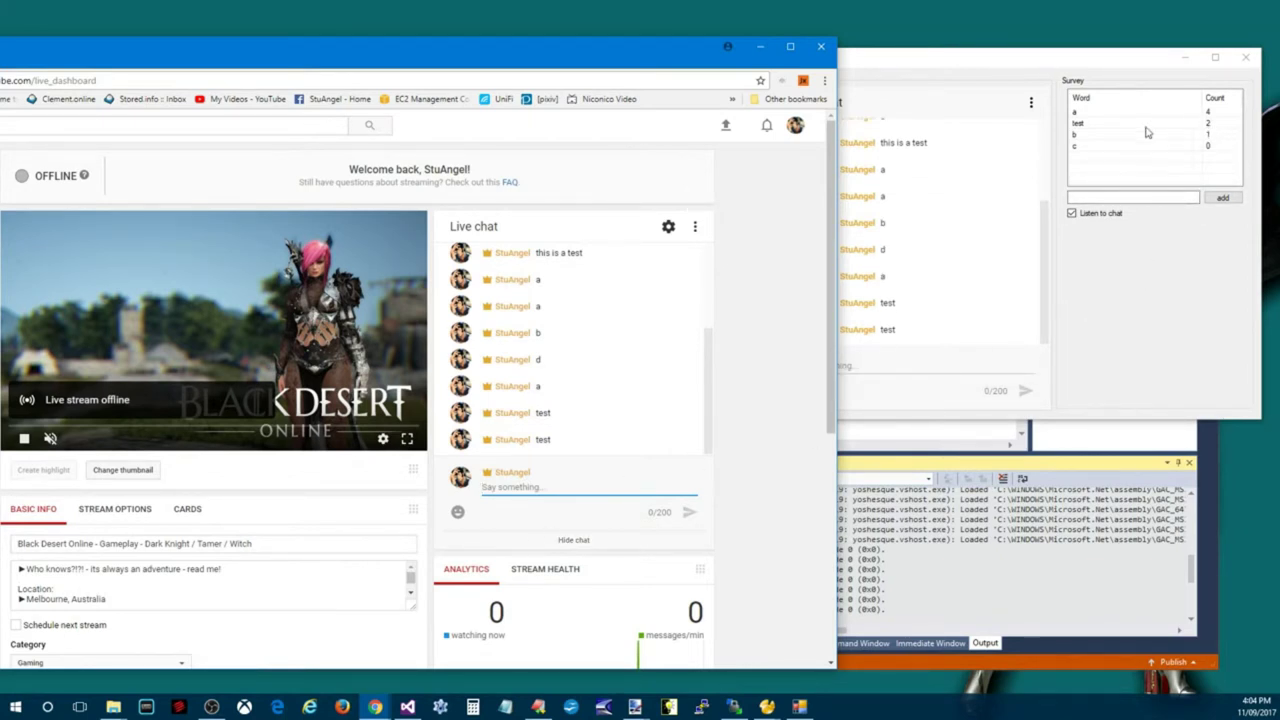
left_click(1110, 336)
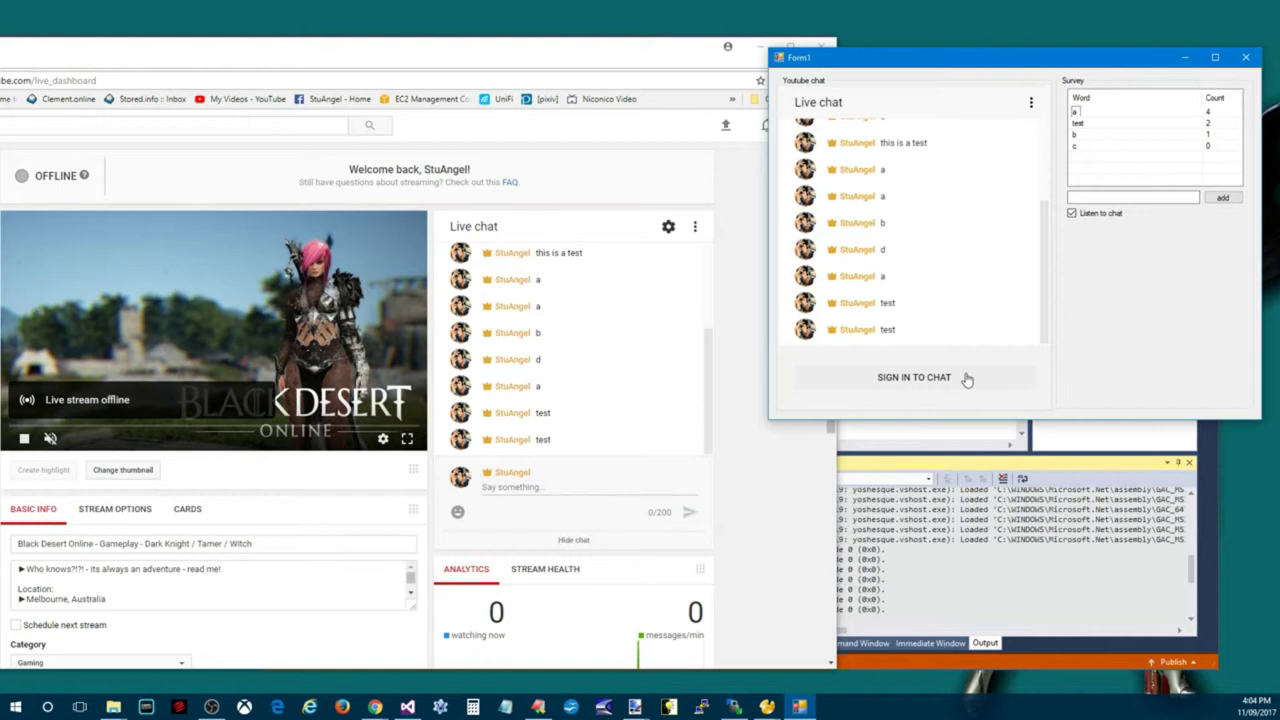
Step: Send chat messages test, a, b, c, d and two more tests, then check the survey app
left_click(620, 486)
type("test")
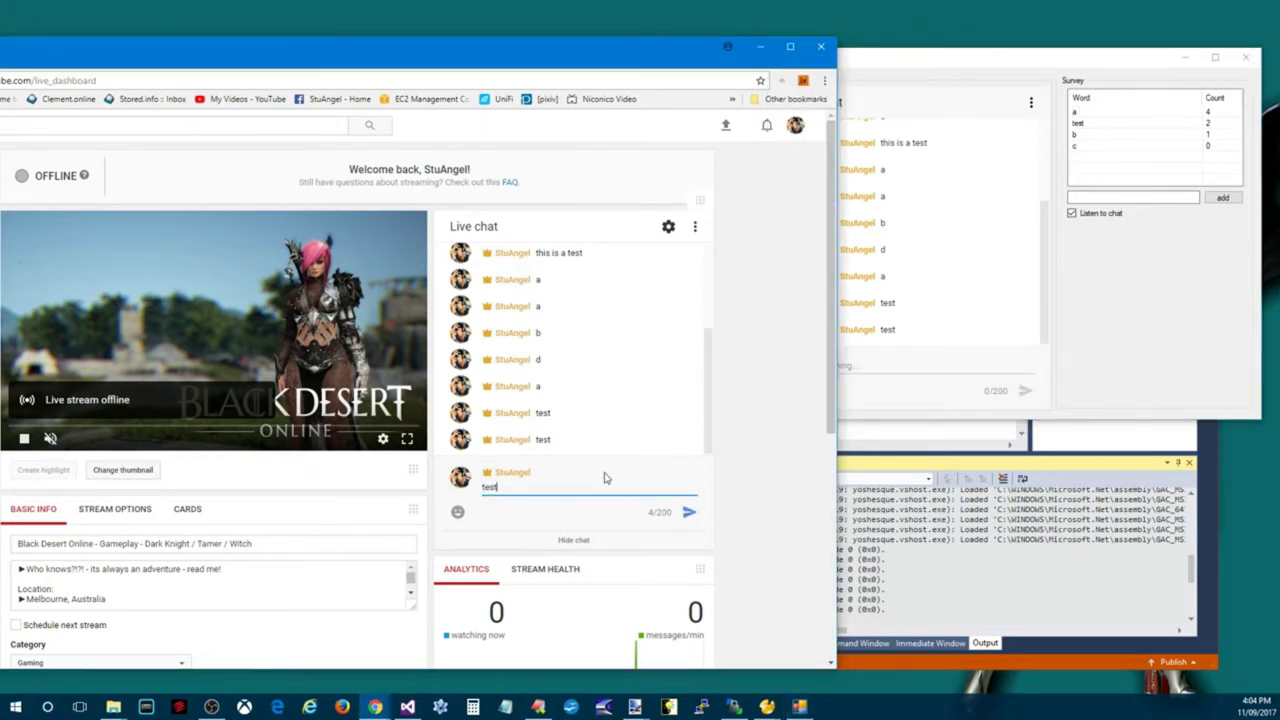
key("Return")
type("d")
key("Return")
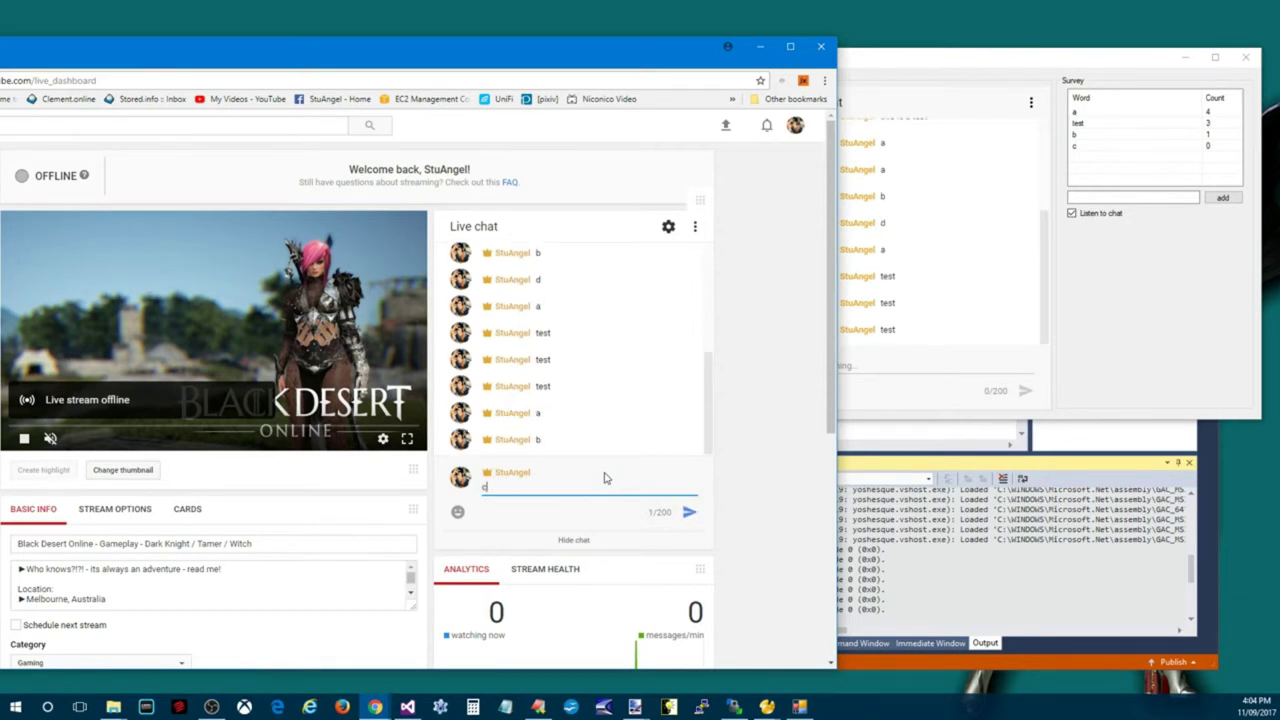
key("Return")
type("c")
key("Return")
type("d")
key("Return")
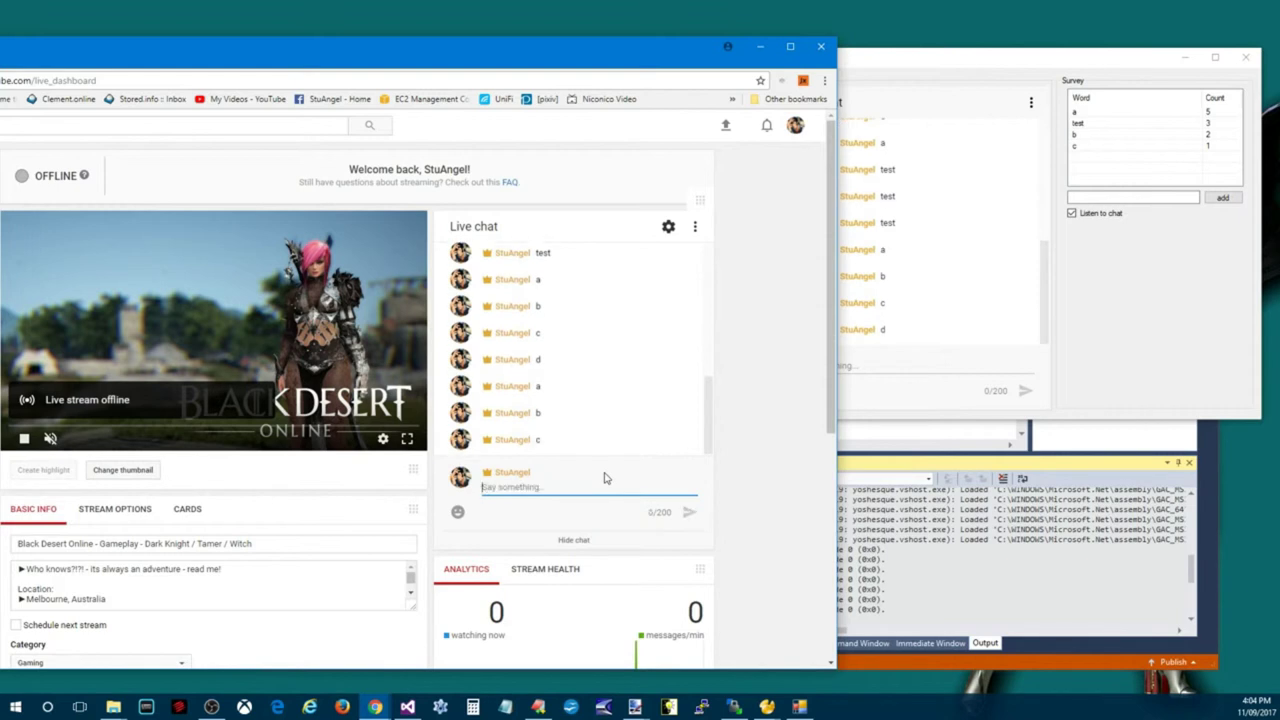
type("tes")
key("Return")
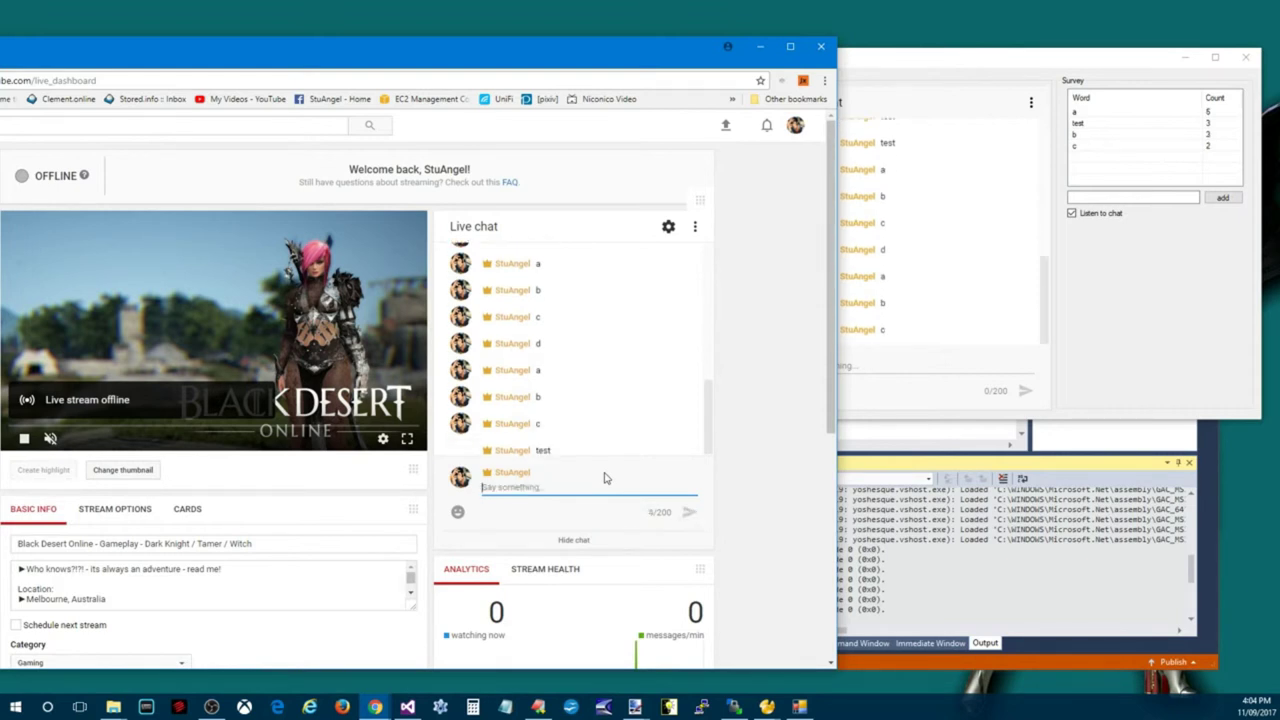
type("test")
key("Return")
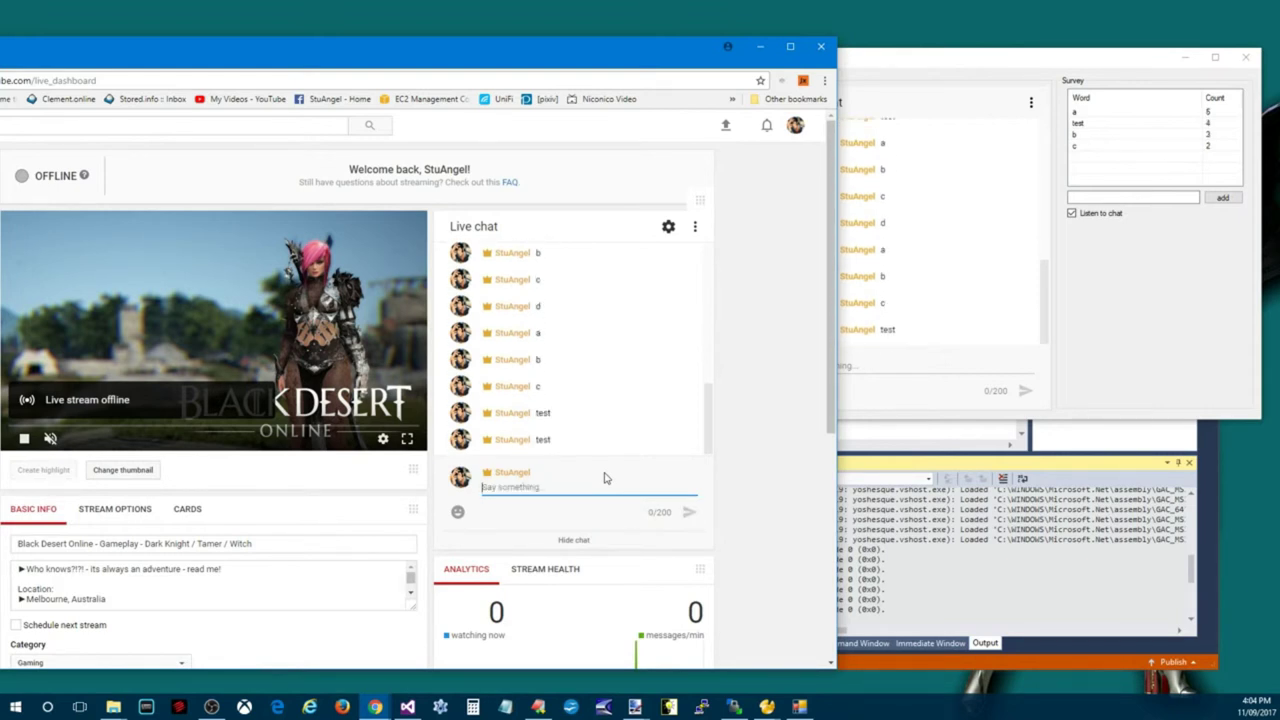
left_click(1140, 292)
Step: Turn off Listen to chat, send another 'test' message, confirm tallies are unchanged, and close the app
left_click(1072, 214)
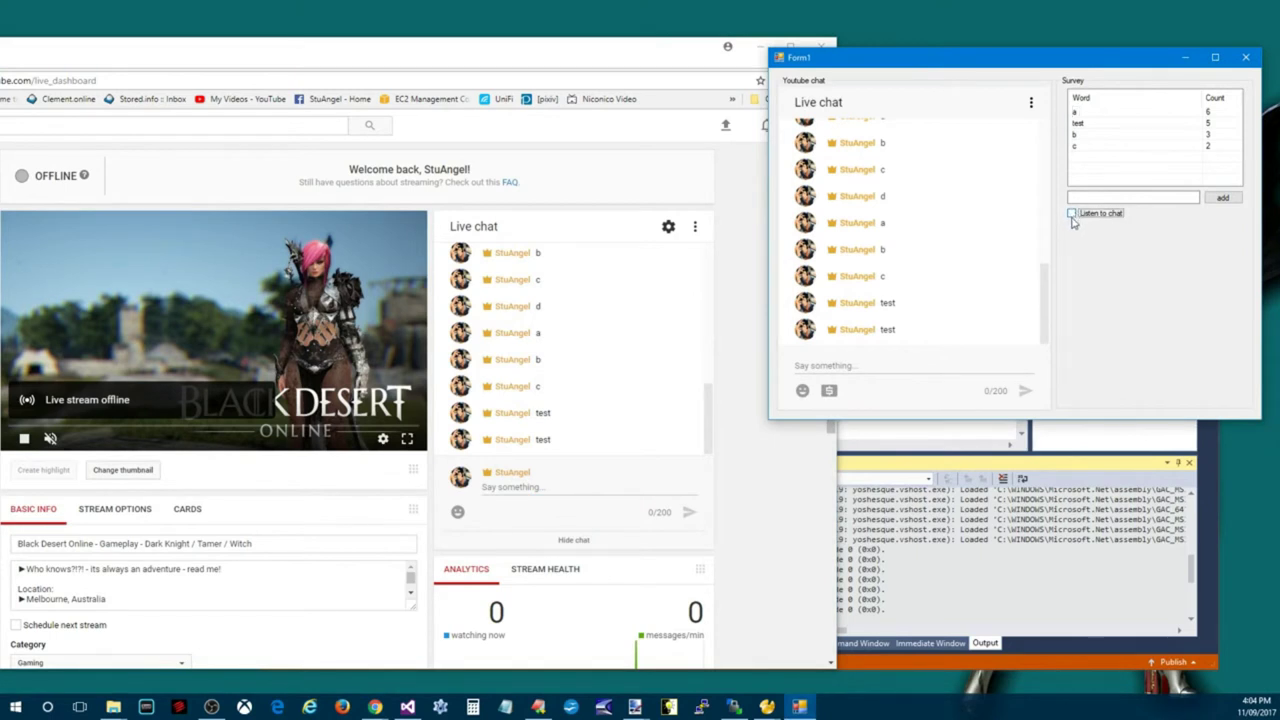
left_click(596, 487)
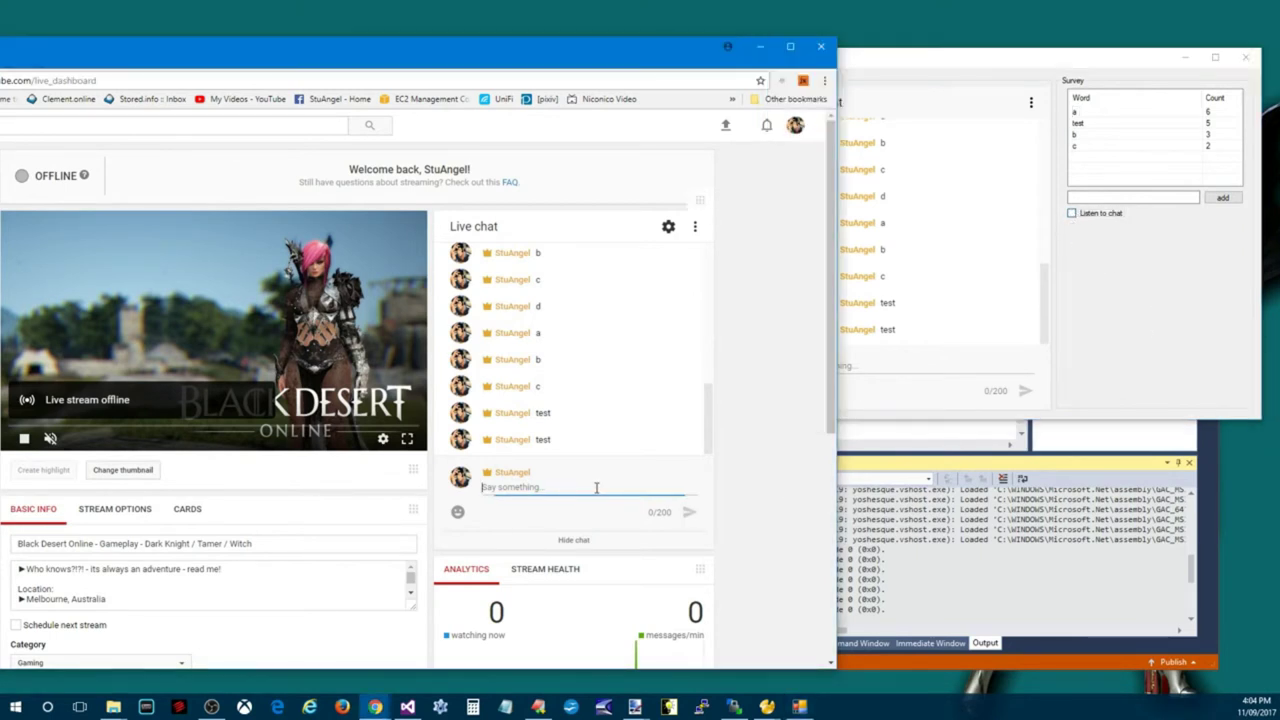
type("tes")
type("t")
key("Return")
left_click(1160, 346)
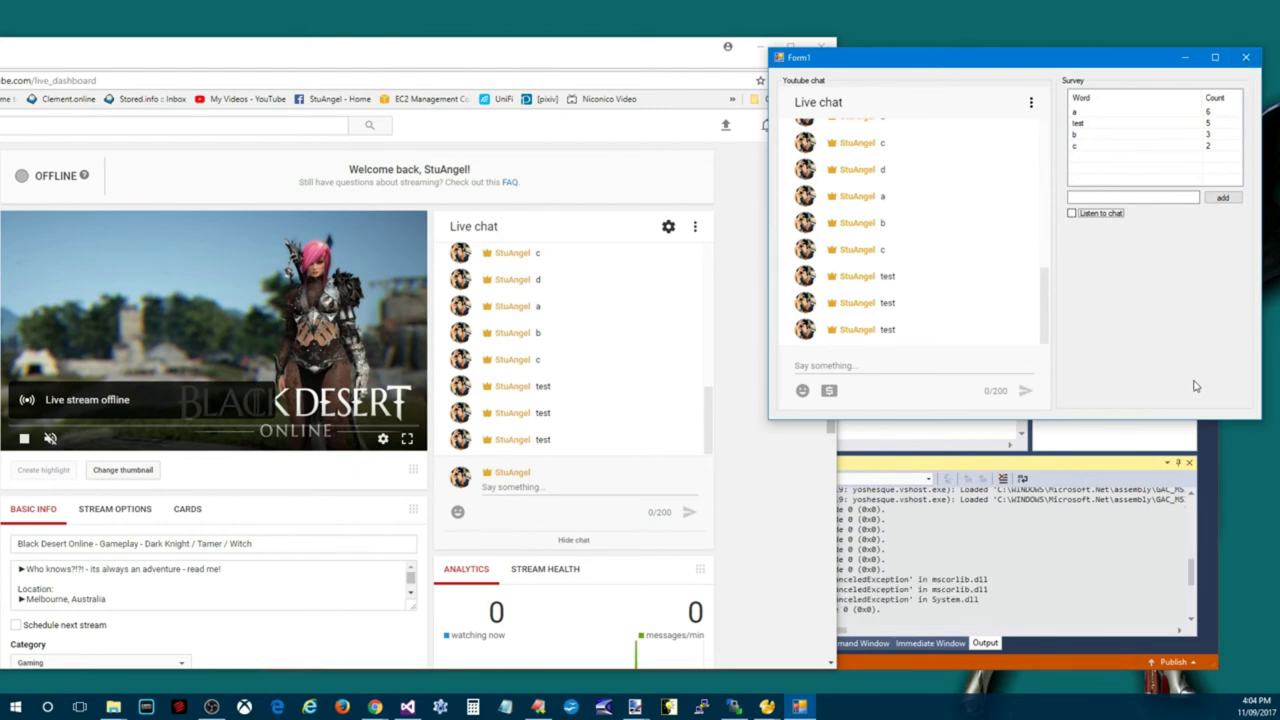
key("alt+F4")
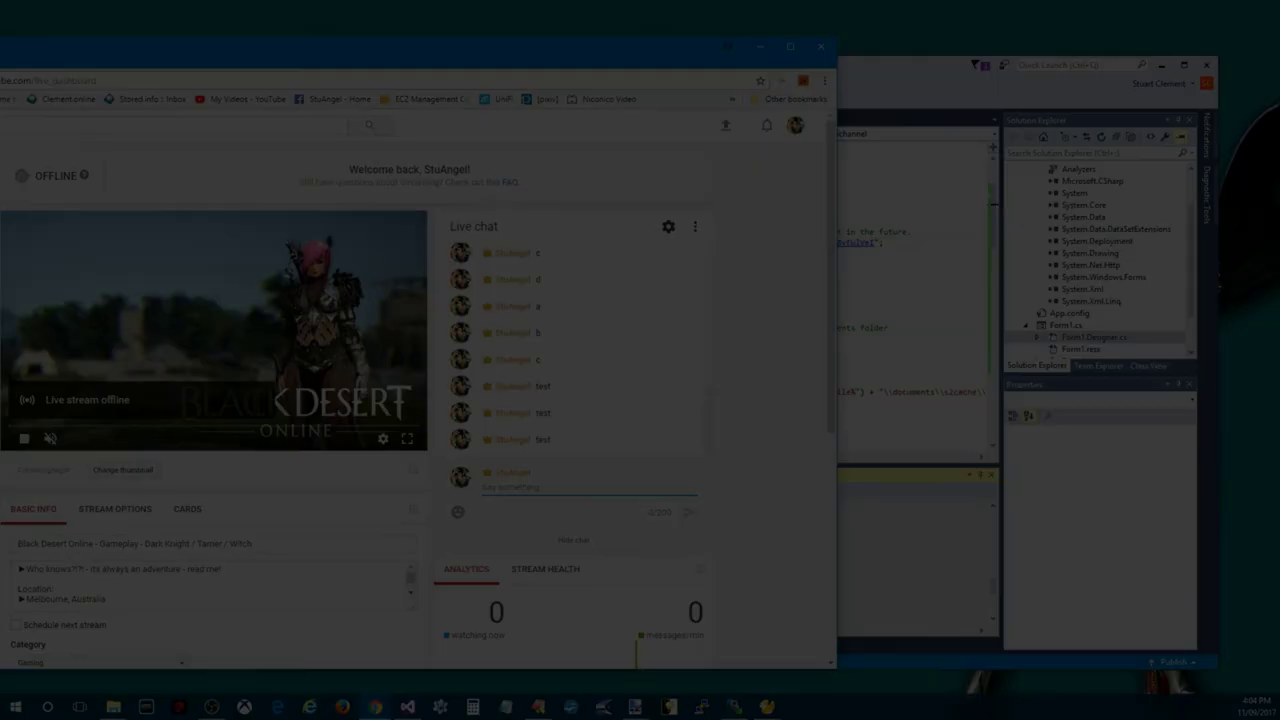